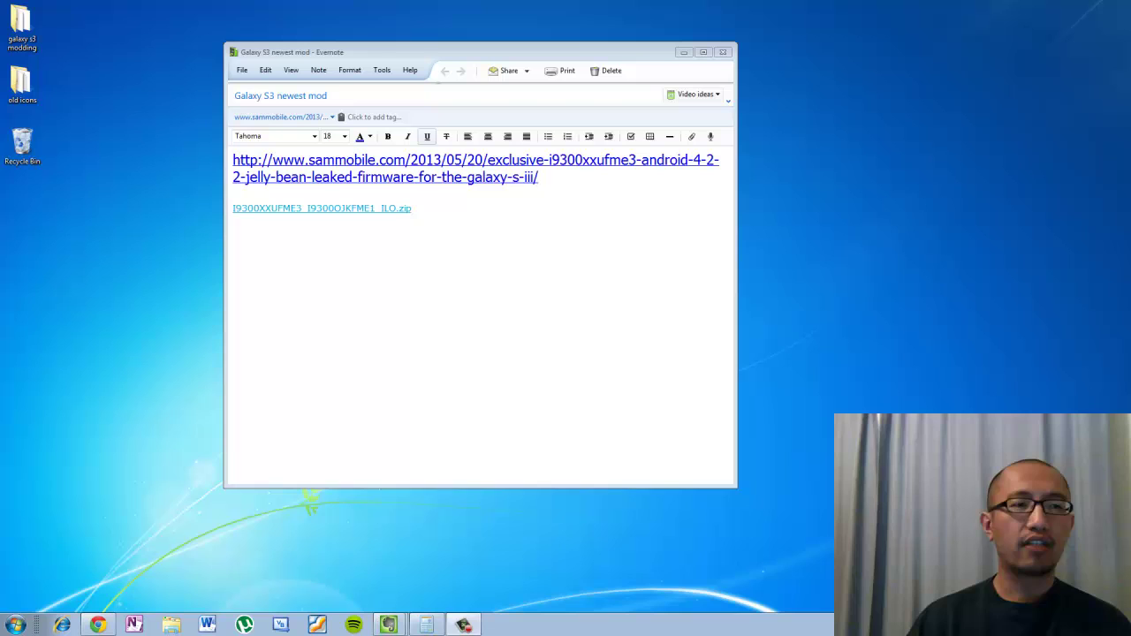
Select the firmware page address in the Evernote note
drag(604, 179, 378, 161)
click(560, 178)
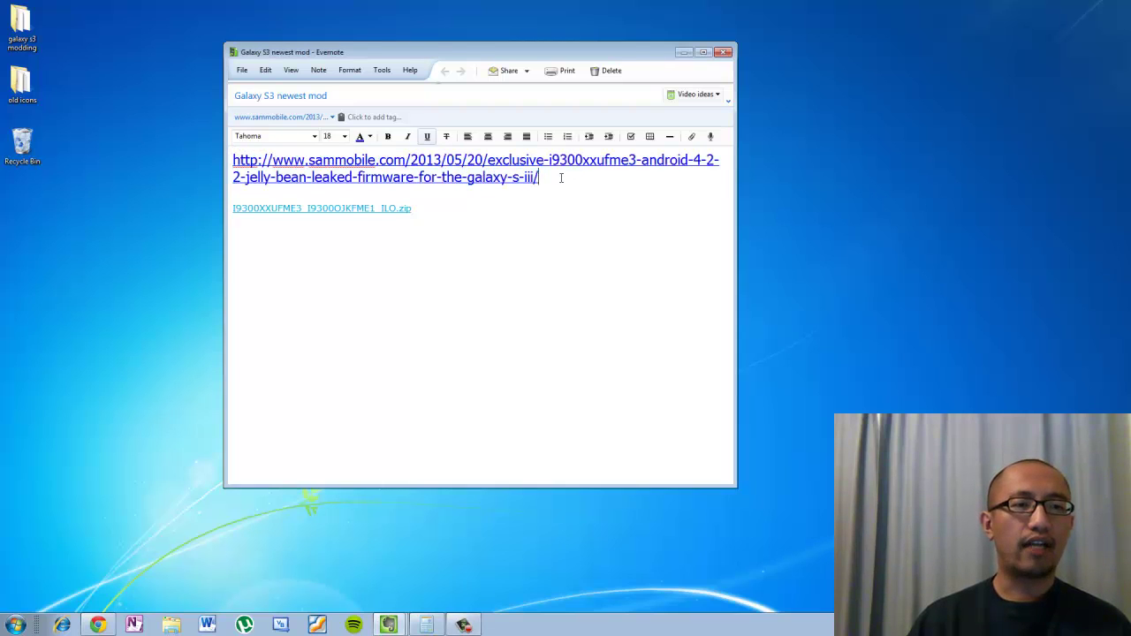
drag(560, 178, 562, 191)
click(562, 191)
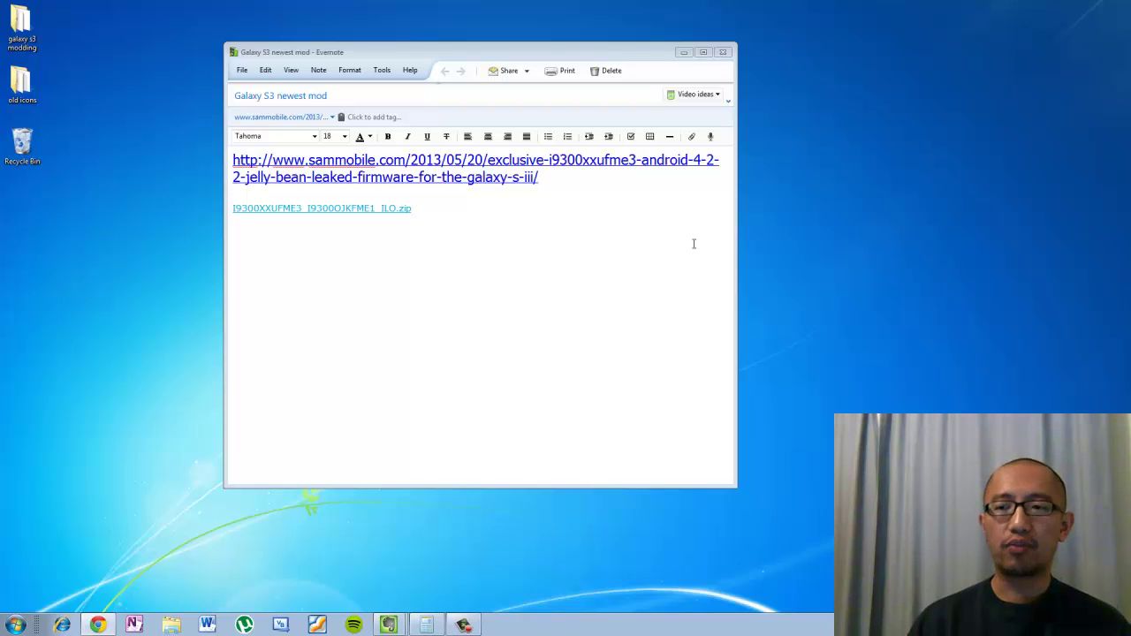
Select and copy the file name I9300XXUFME3_I9300OJKFME1_ILO.zip, then switch to Chrome
click(576, 203)
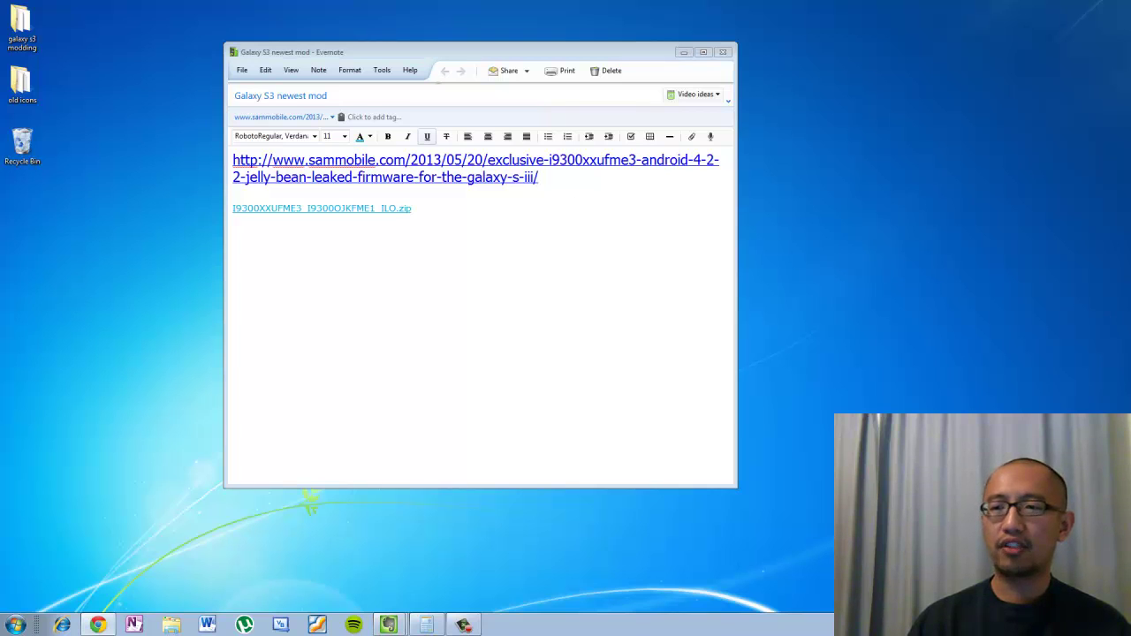
click(528, 242)
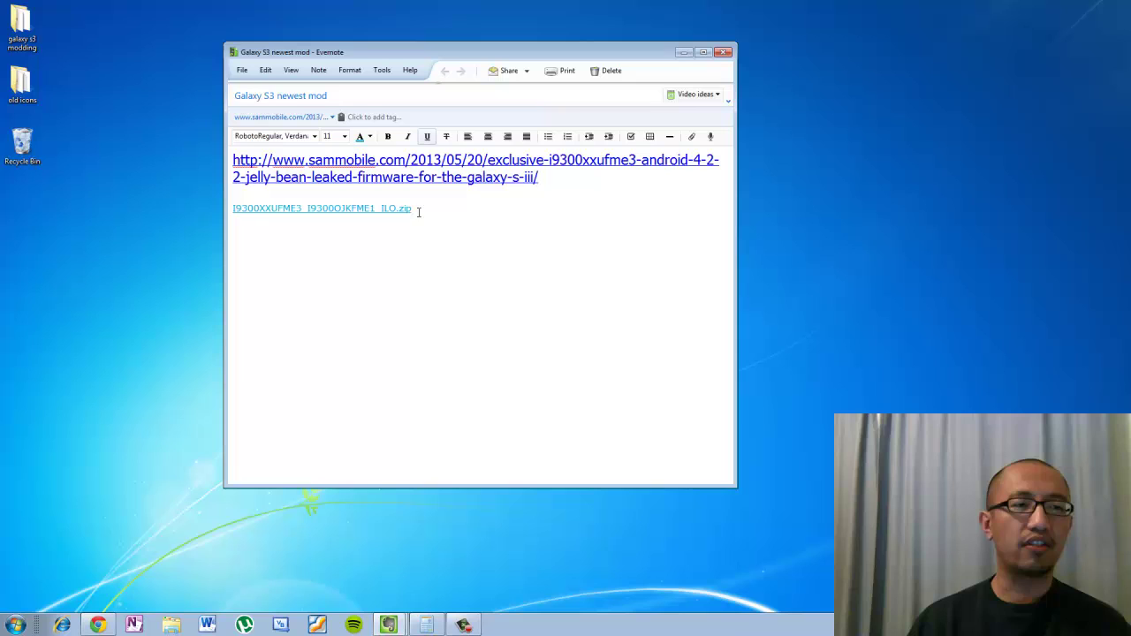
drag(419, 211, 232, 223)
key(ctrl+c)
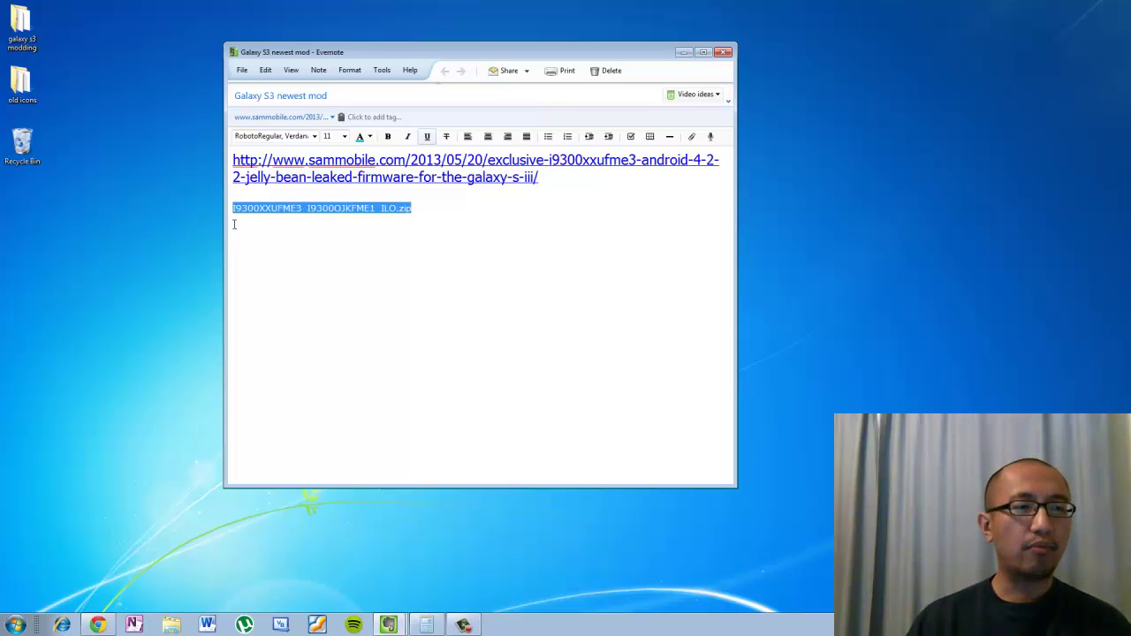
click(315, 230)
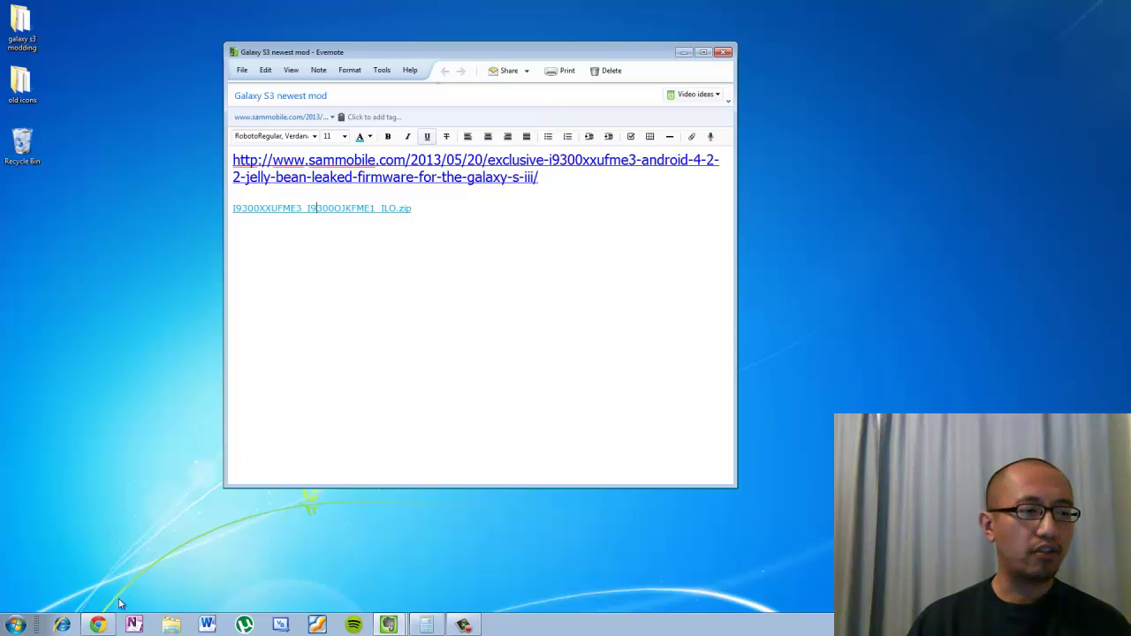
click(97, 625)
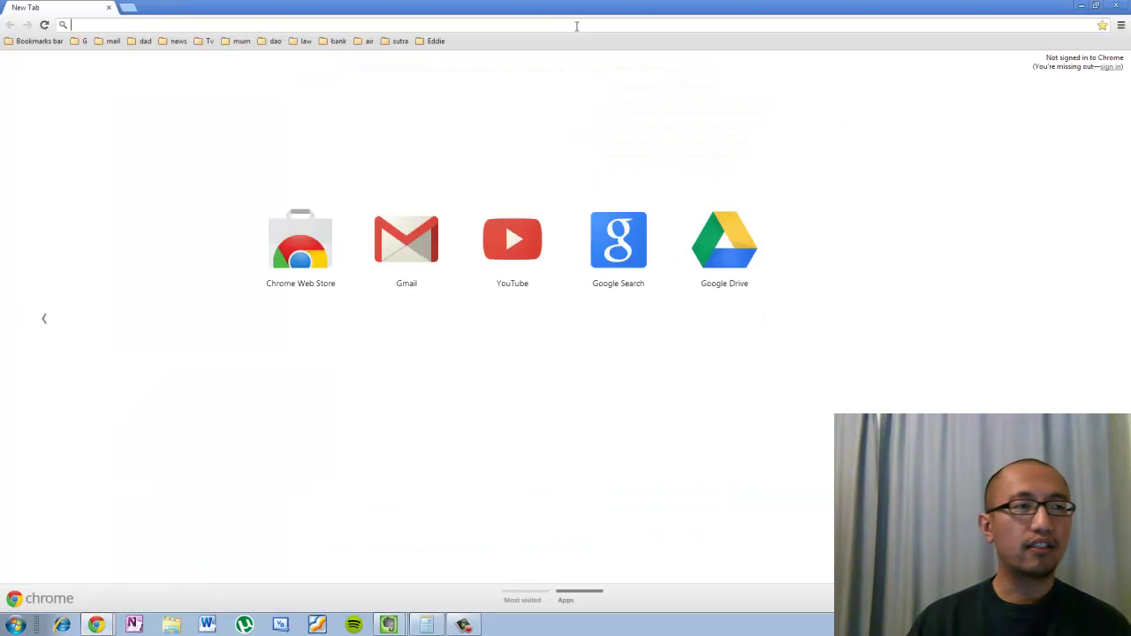
On google.com.au, search for the pasted I9300XXUFME3_I9300OJKFME1_ILO.zip and scan the results
text(google.com.au)
key(Return)
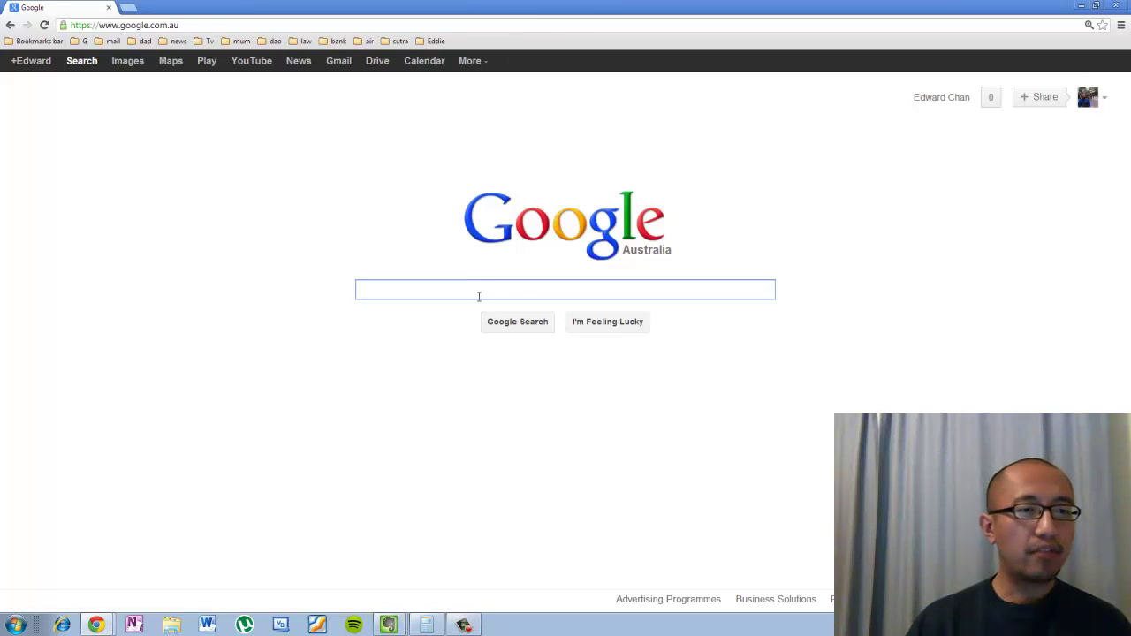
key(ctrl+v)
click(565, 98)
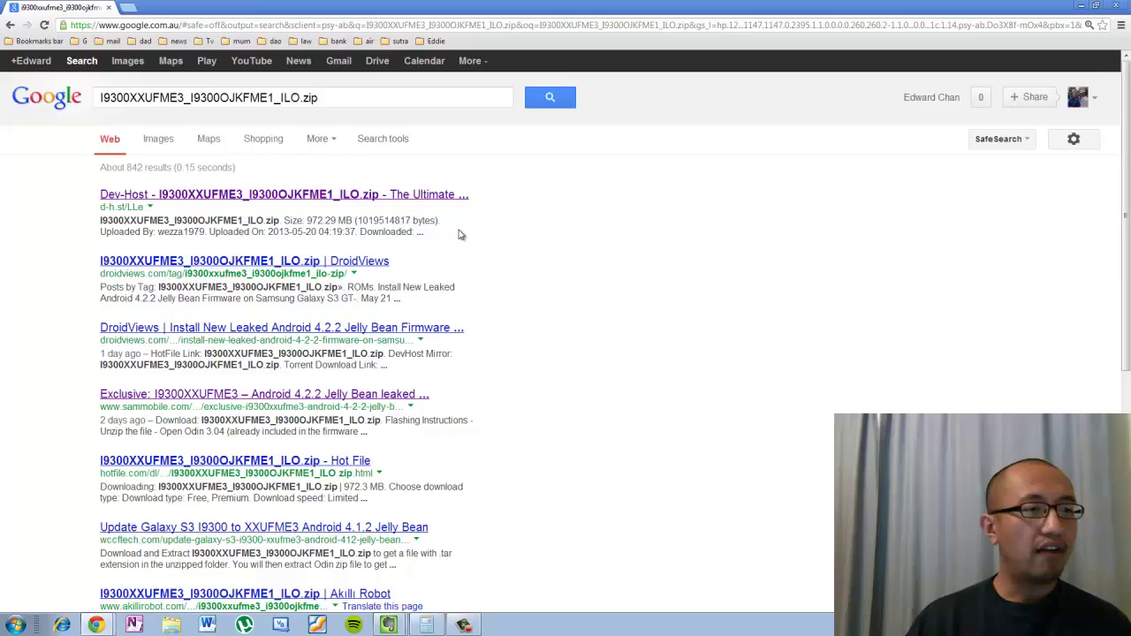
scroll(459, 234, down, 1)
scroll(460, 234, down, 3)
scroll(459, 234, up, 4)
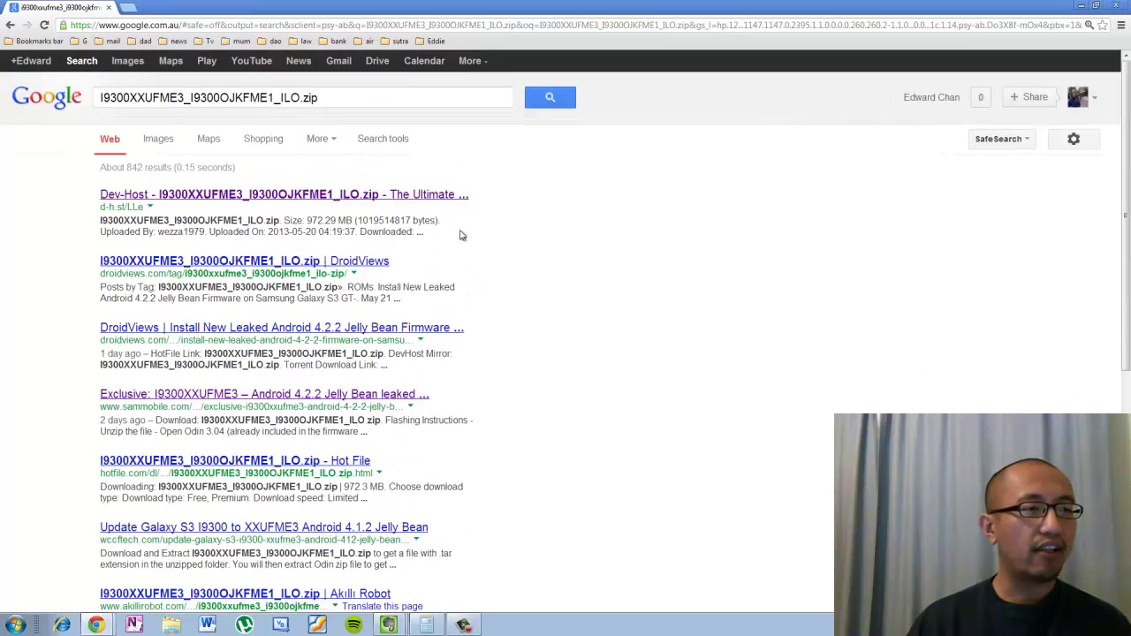
Open the d-h.st result and review the 972.29 MB zip's MD5 sum and clean virus status
click(323, 201)
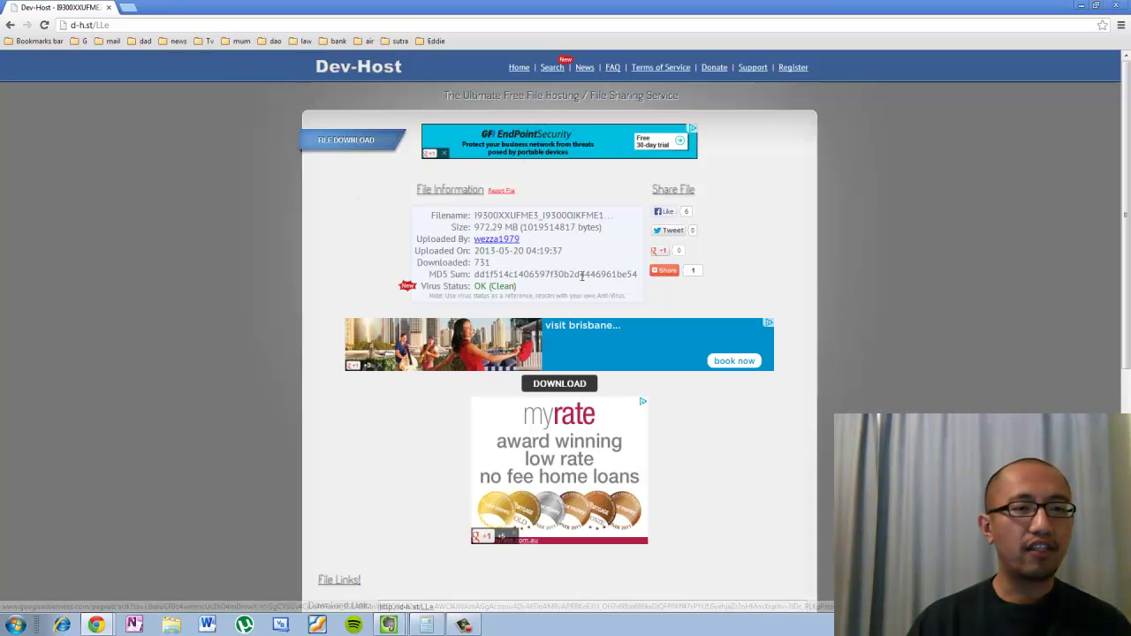
scroll(575, 277, down, 5)
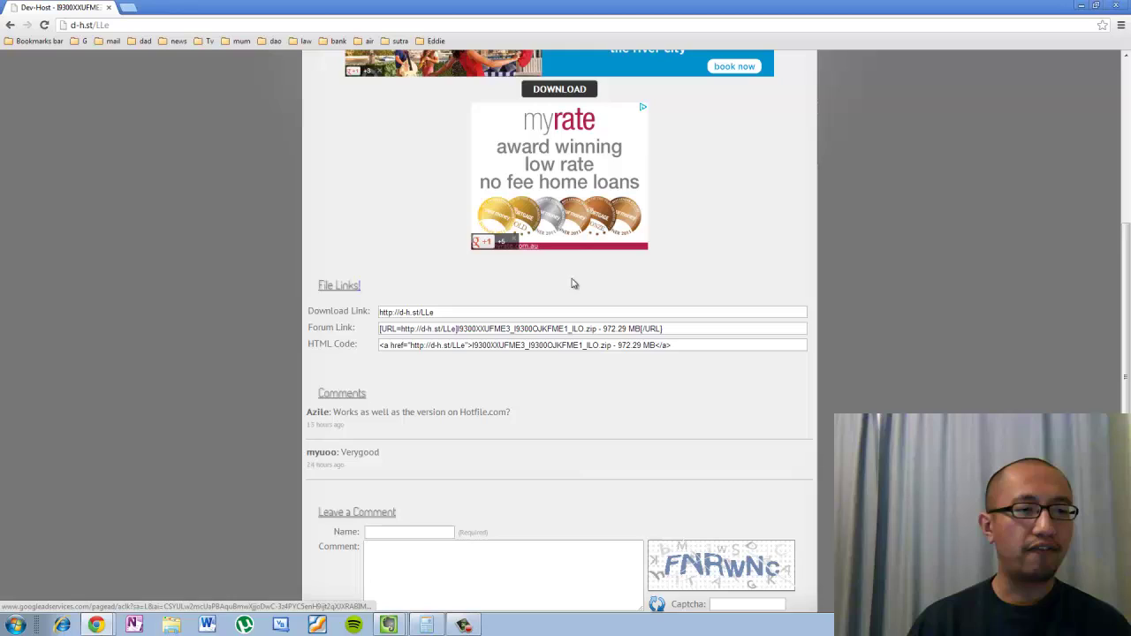
scroll(573, 284, up, 5)
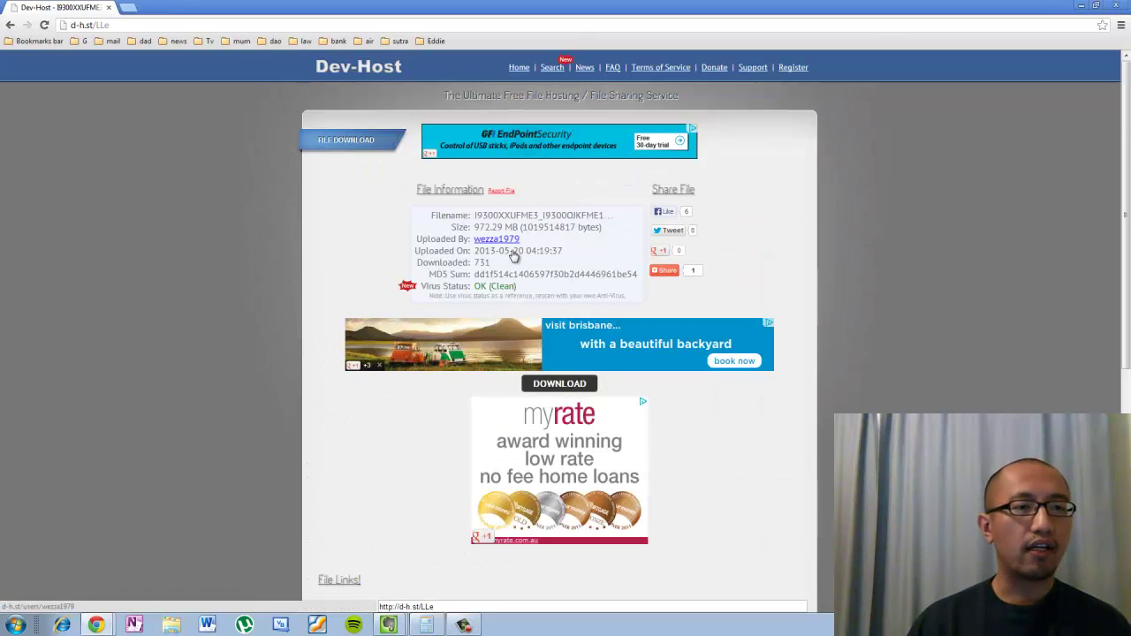
scroll(501, 314, down, 3)
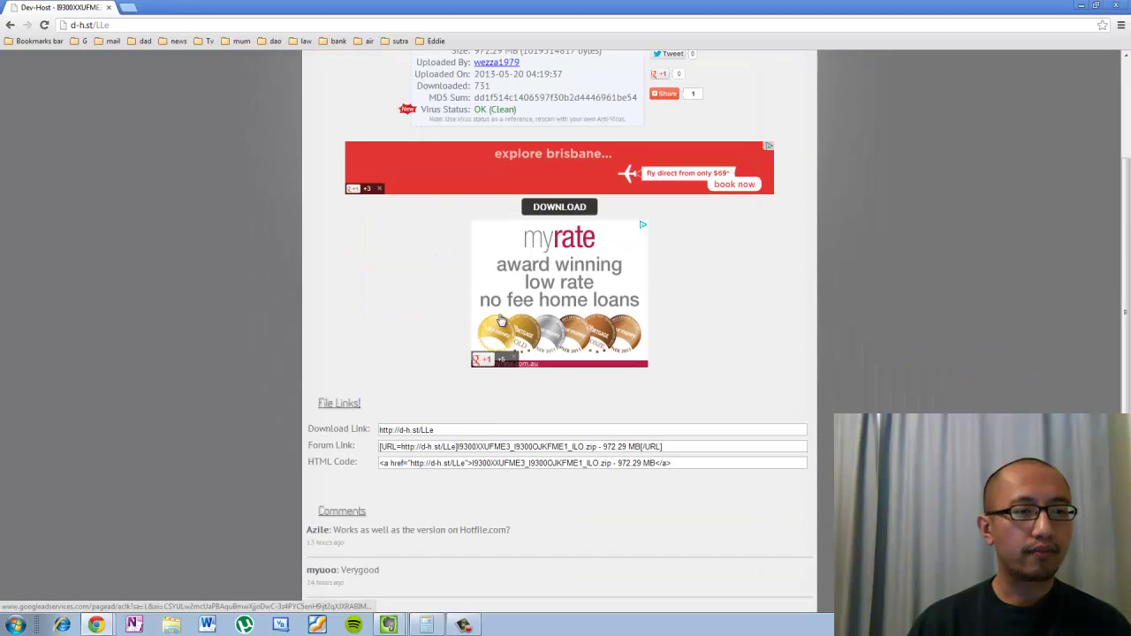
scroll(500, 317, down, 2)
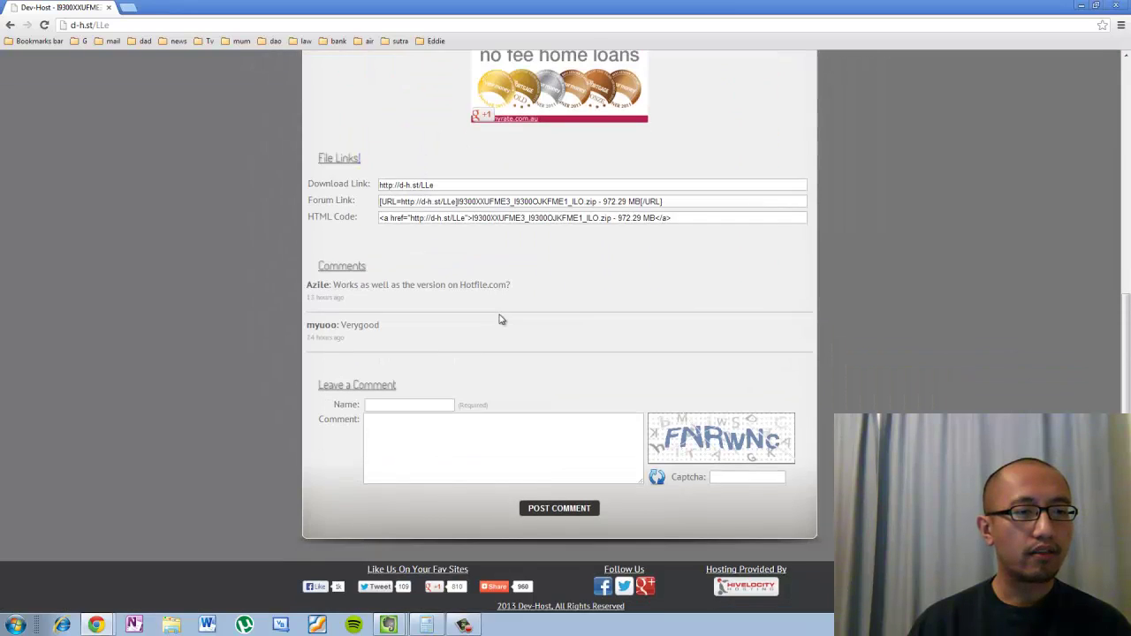
scroll(500, 316, up, 2)
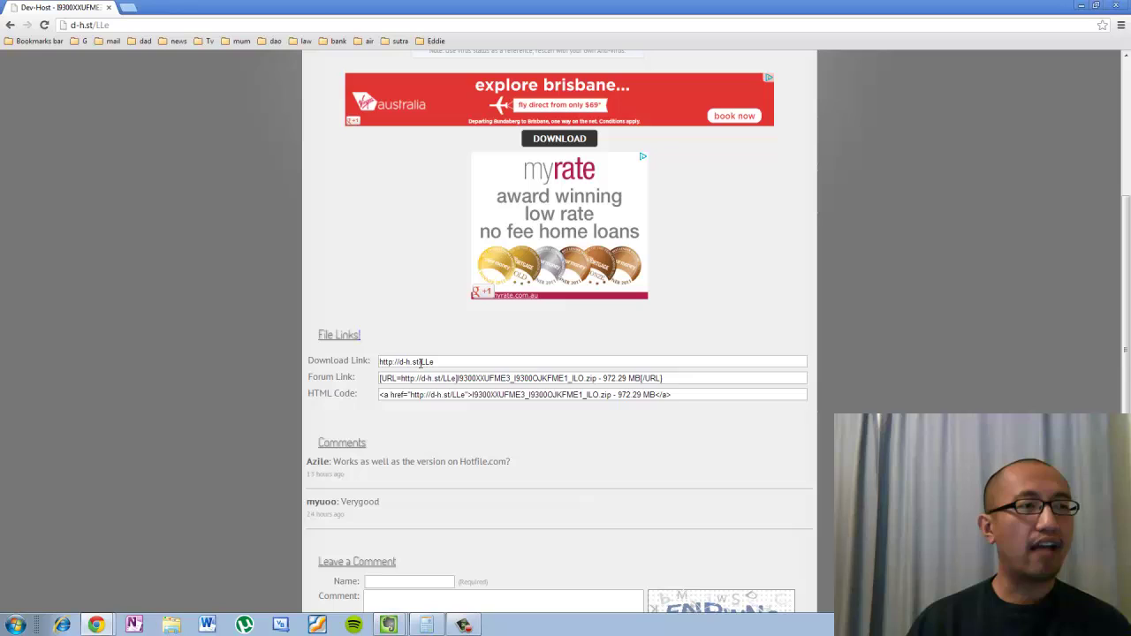
scroll(421, 362, up, 3)
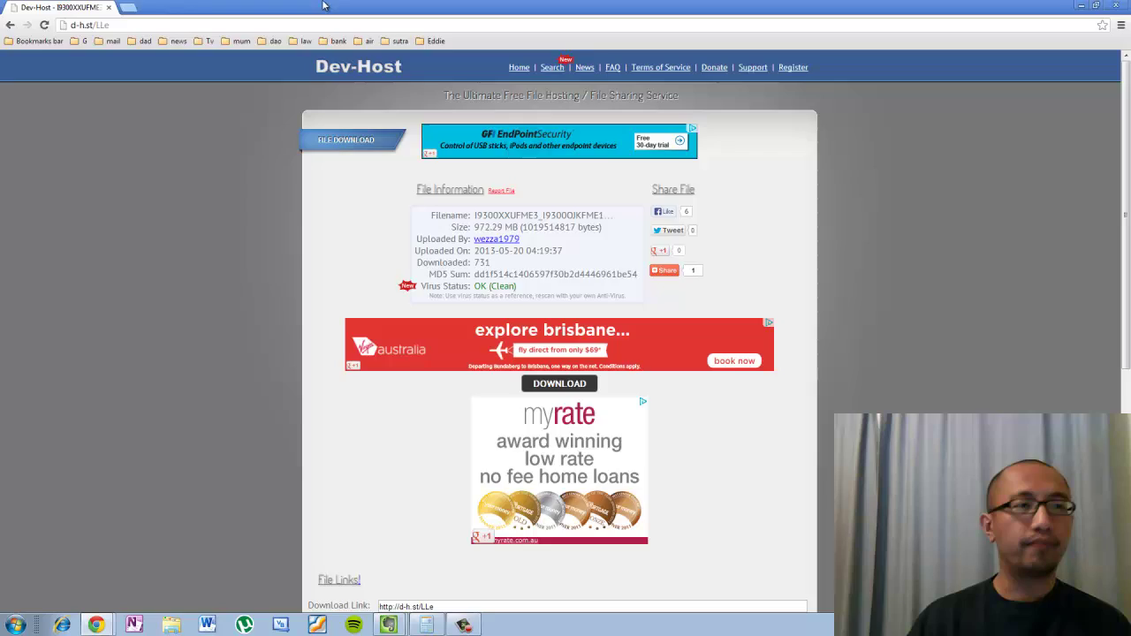
Shrink and move Chrome aside to reveal the galaxy s3 modding folder window
double_click(322, 5)
drag(714, 86, 1130, 113)
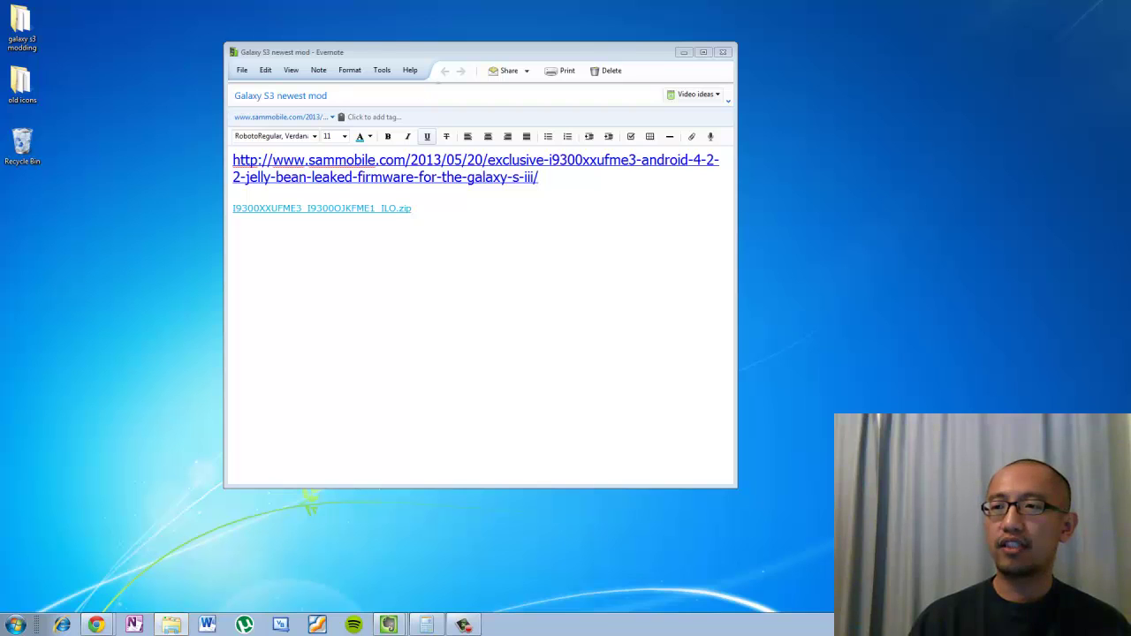
drag(517, 151, 571, 153)
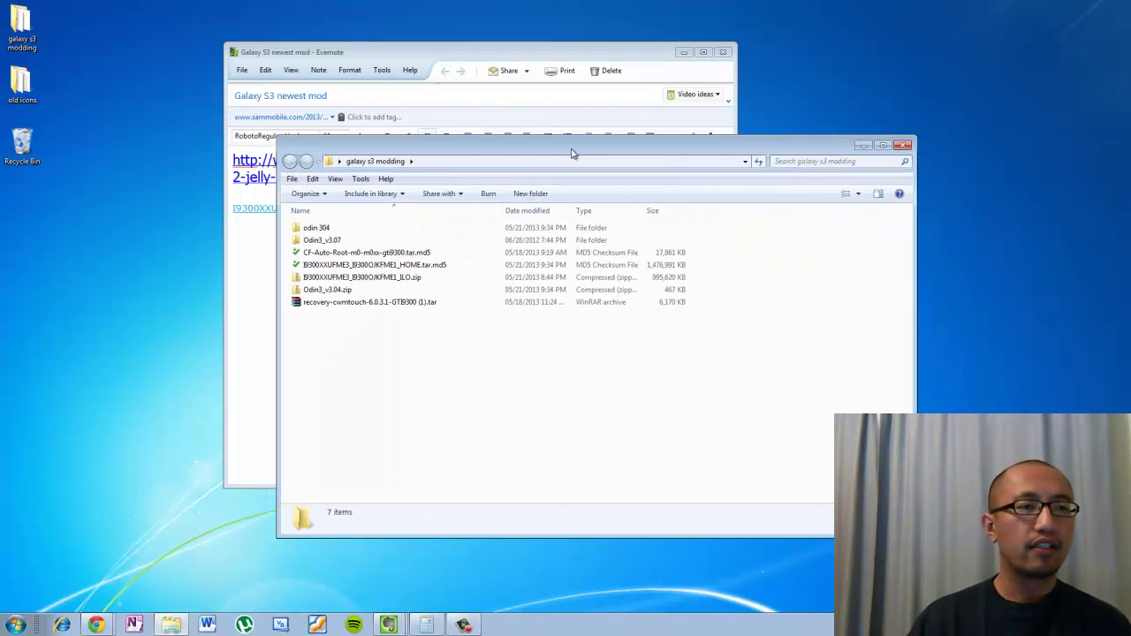
Inspect the firmware zip's tar.md5 and Odin3_v3.04.zip contents, then open the odin 304 folder
double_click(370, 280)
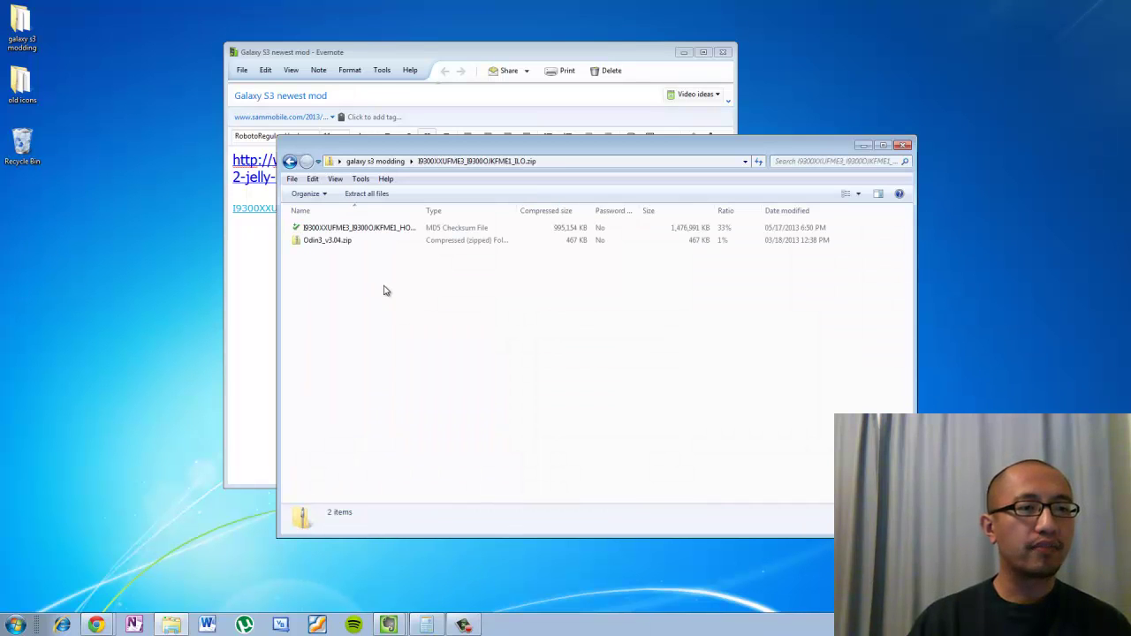
drag(423, 304, 377, 249)
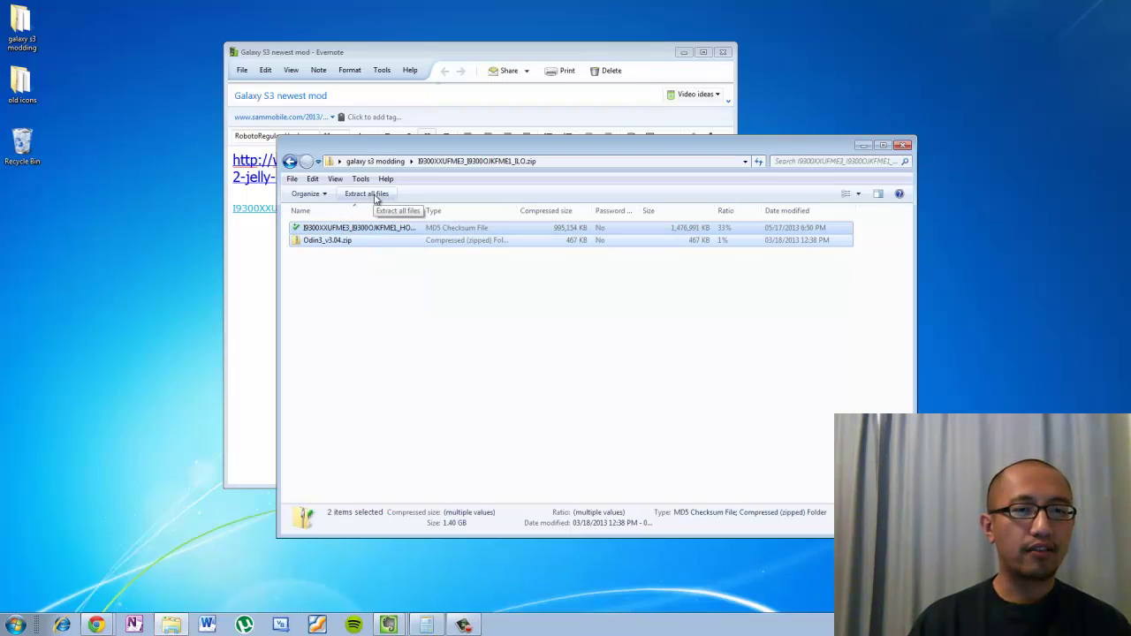
click(343, 245)
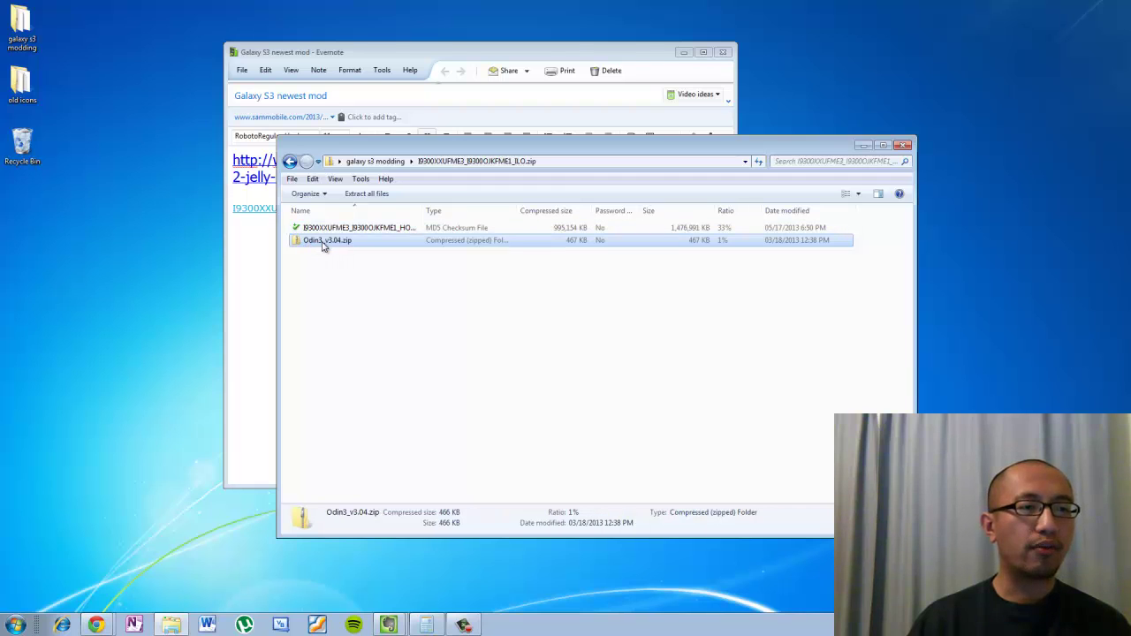
click(379, 230)
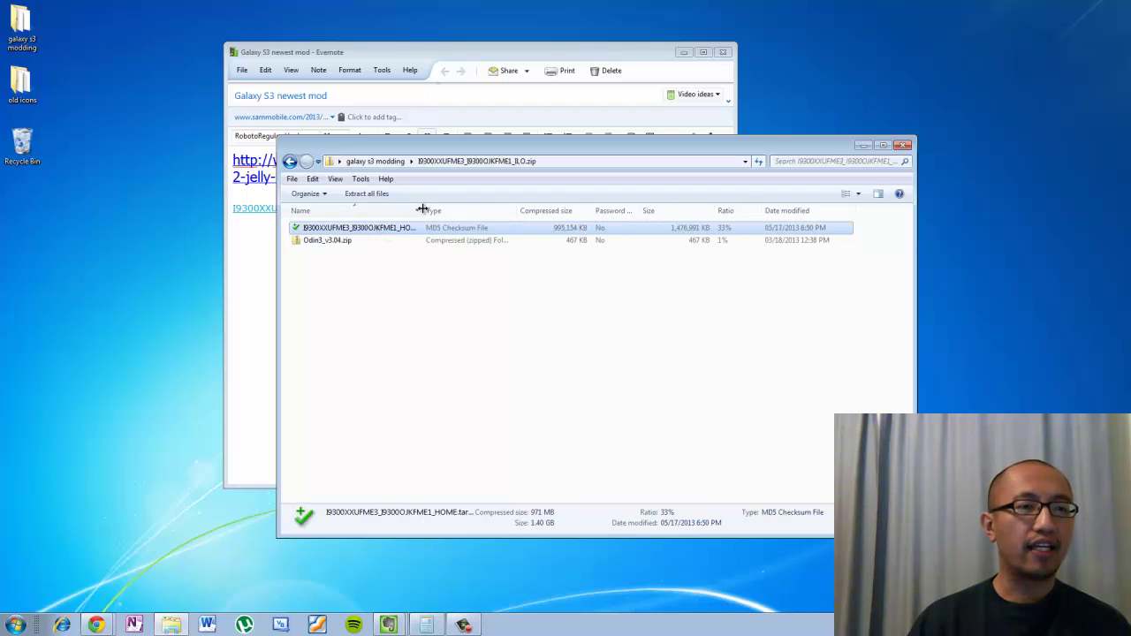
drag(425, 211, 563, 210)
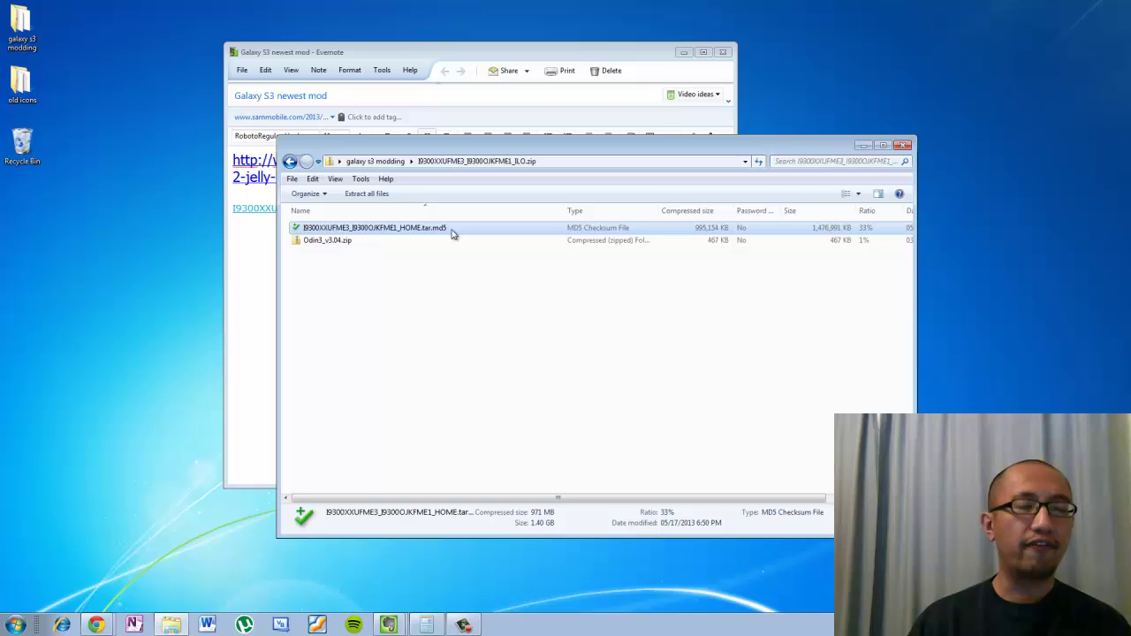
drag(430, 258, 395, 212)
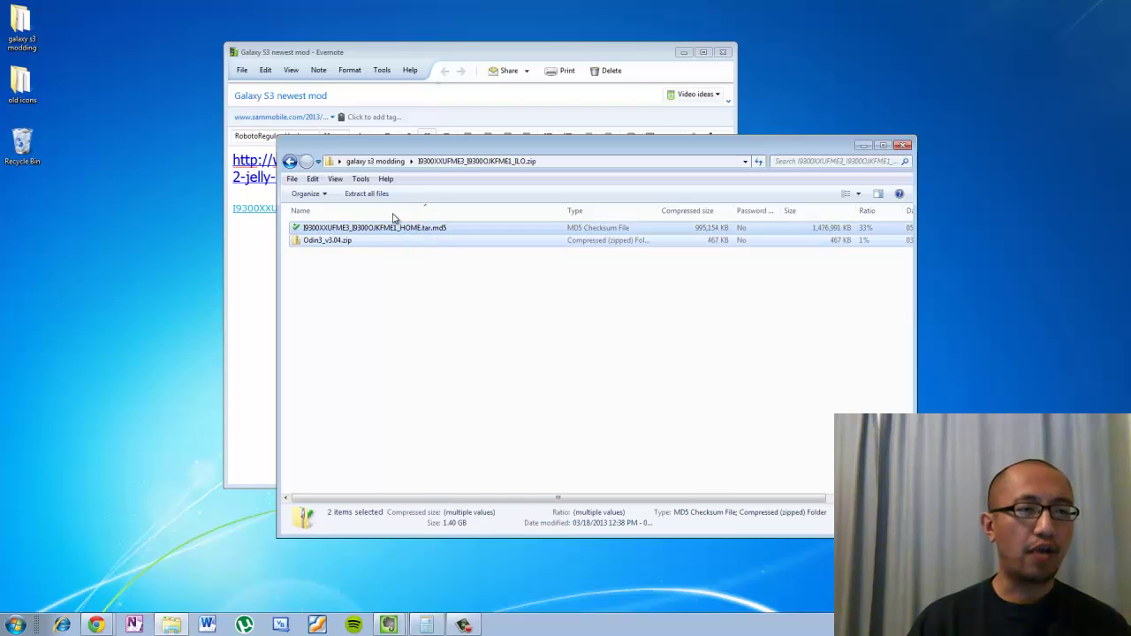
click(289, 161)
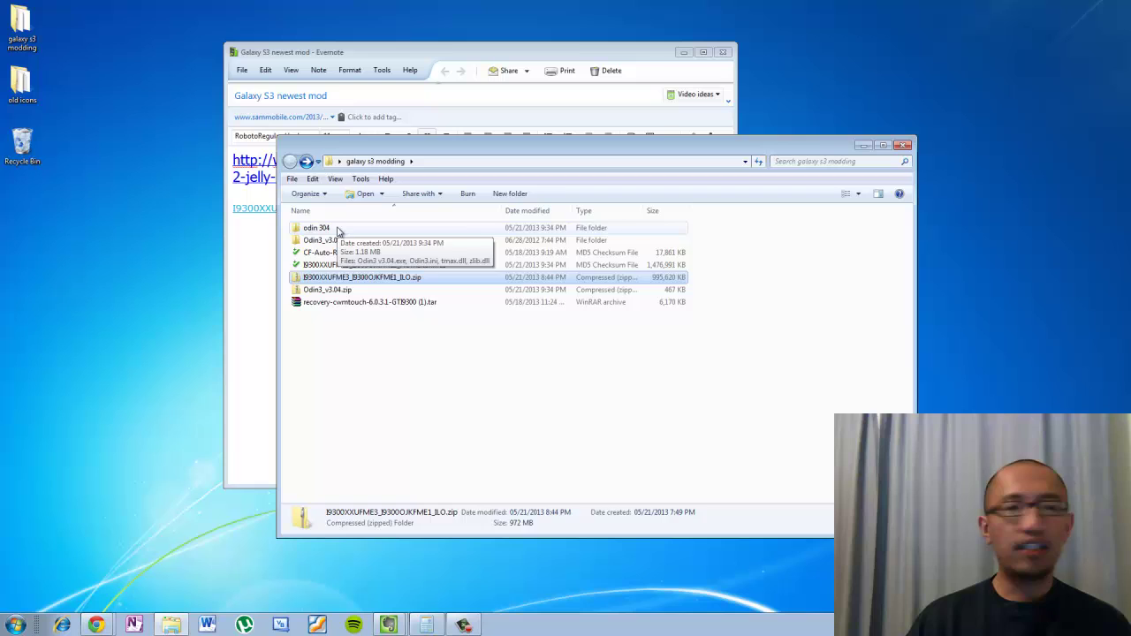
double_click(337, 230)
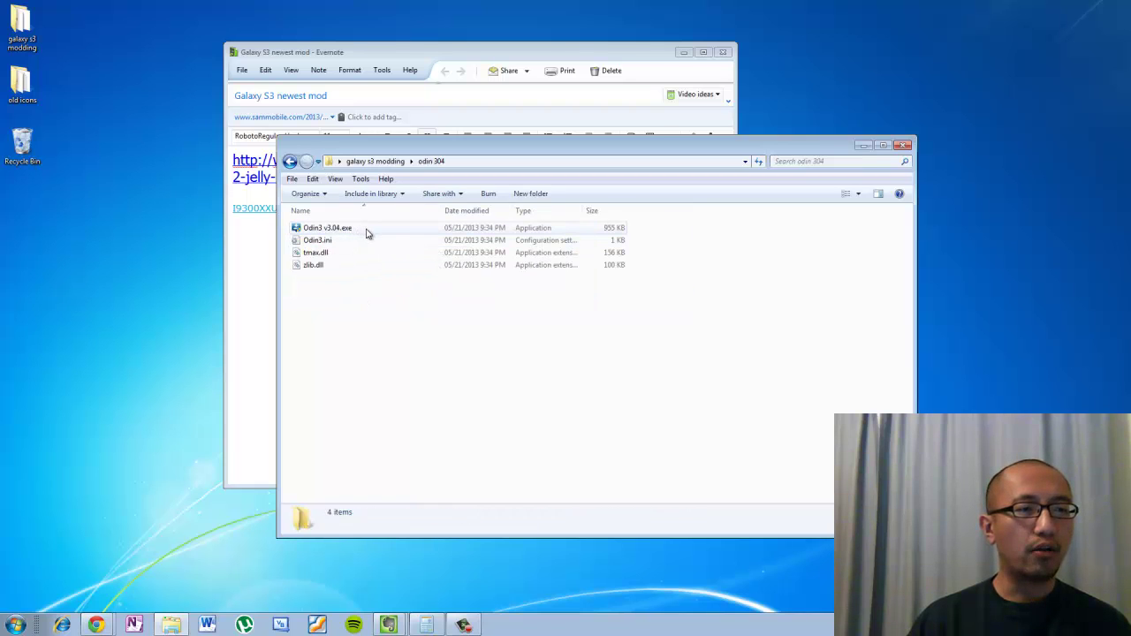
Launch Odin3 v3.04 and load I9300XXUFME3_I9300OJKFME1_HOME.tar.md5 into the PDA slot
double_click(366, 231)
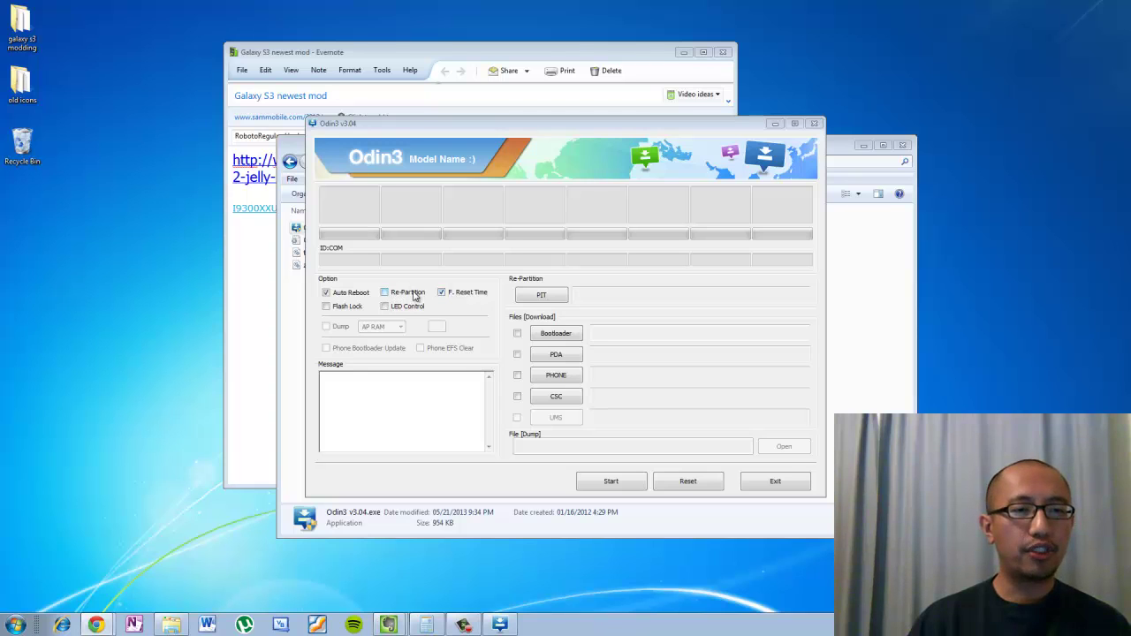
click(561, 358)
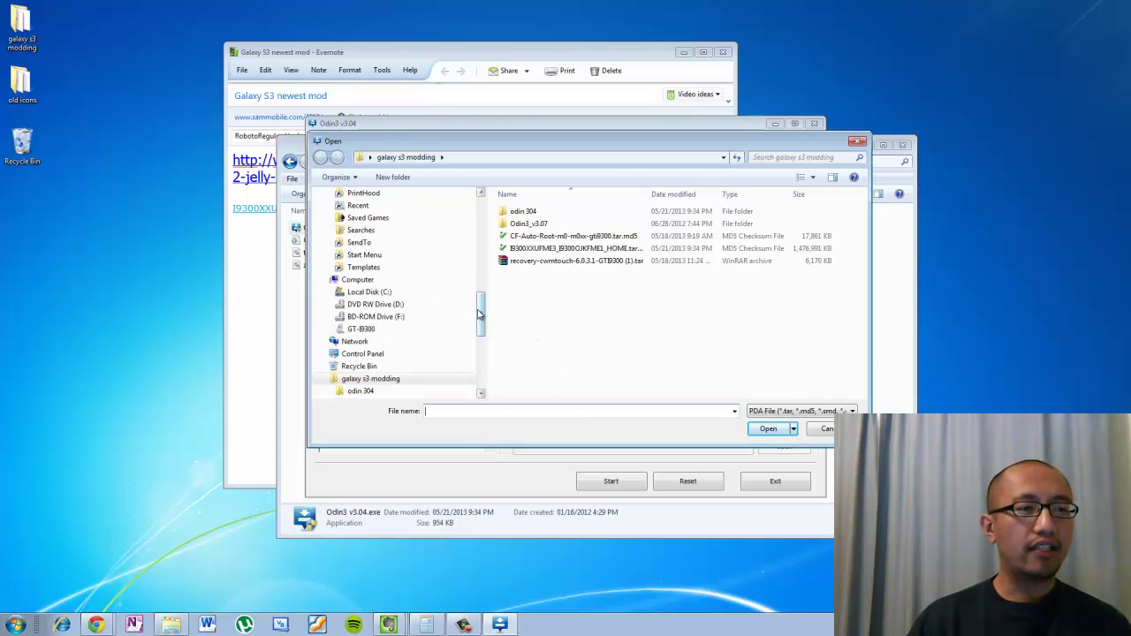
click(566, 248)
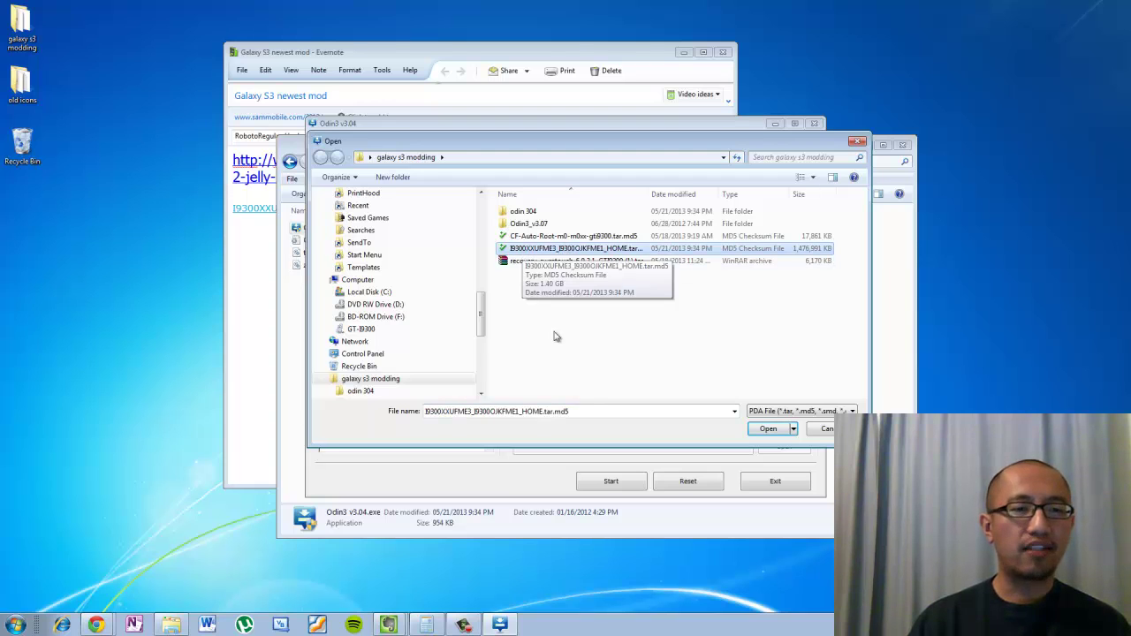
double_click(586, 255)
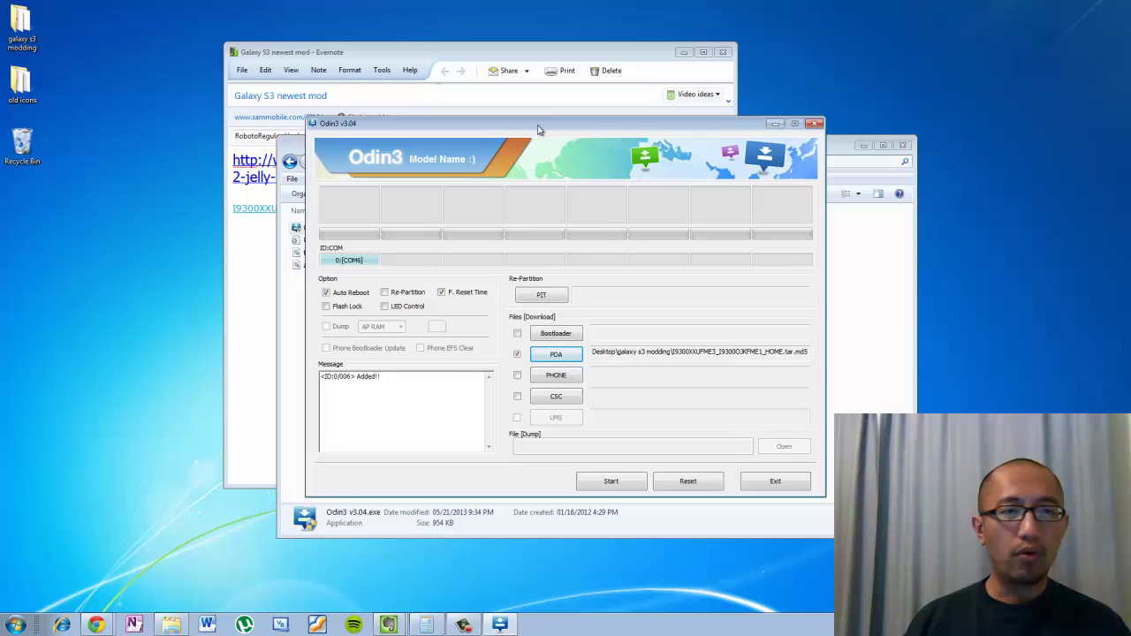
Nudge the Odin3 window and press Start to flash the firmware to the phone
drag(530, 128, 555, 135)
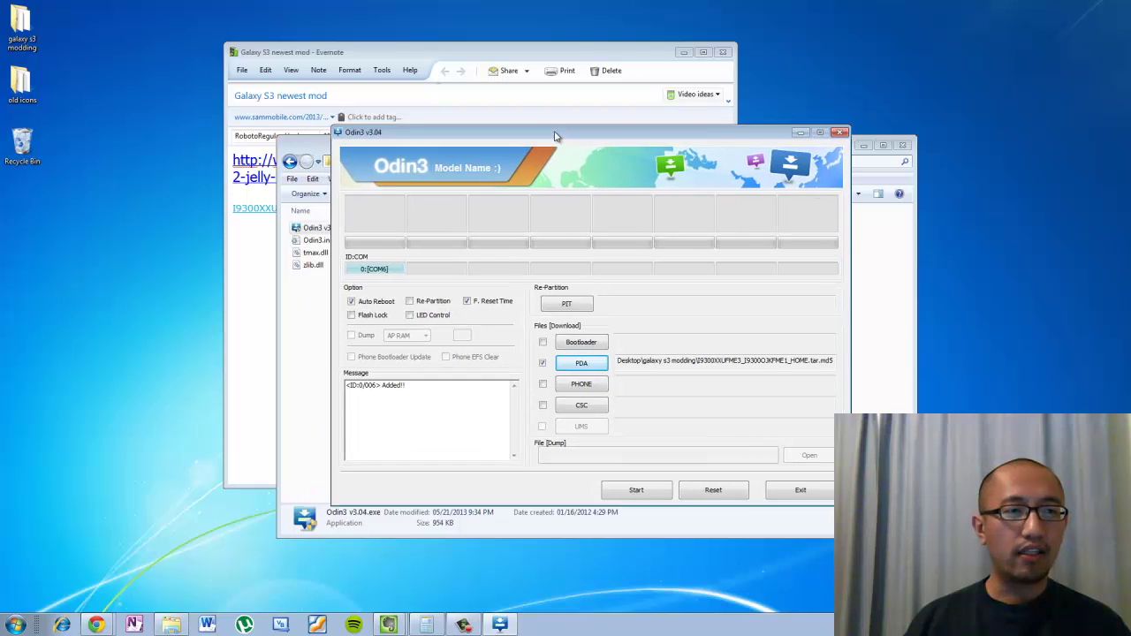
click(637, 492)
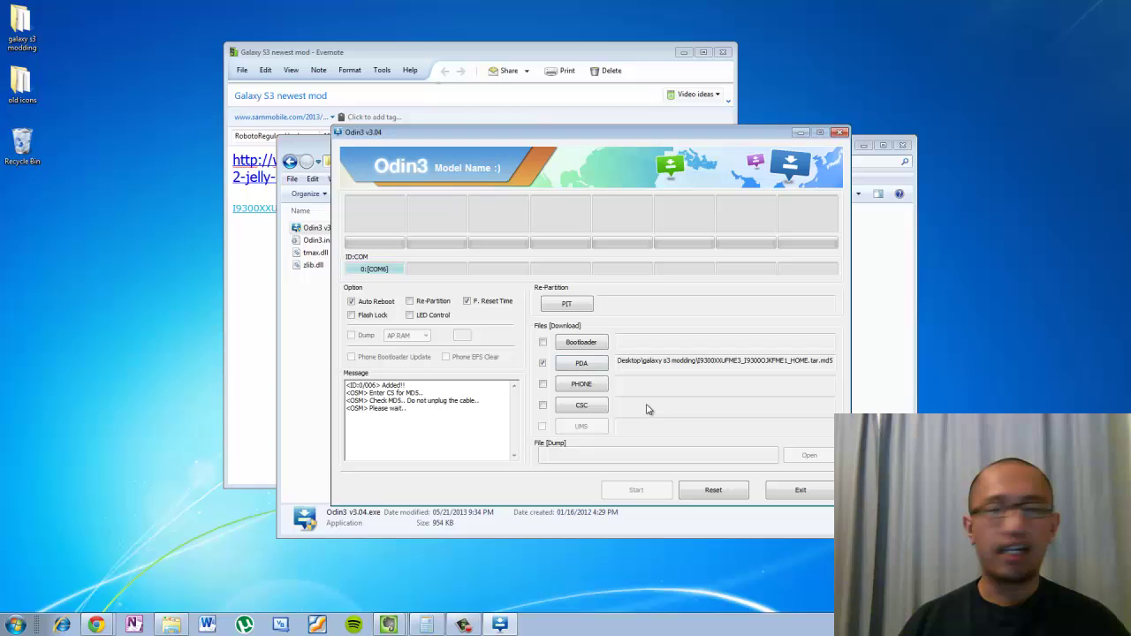